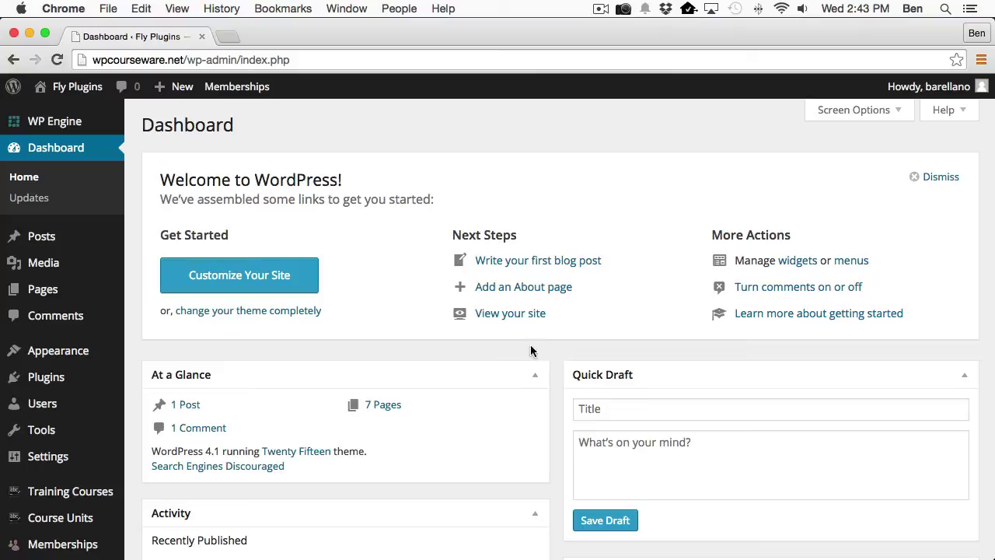
# Review the Installed Plugins list to confirm Paid Memberships Pro and WP Courseware are active.
pyautogui.moveTo(109, 349)
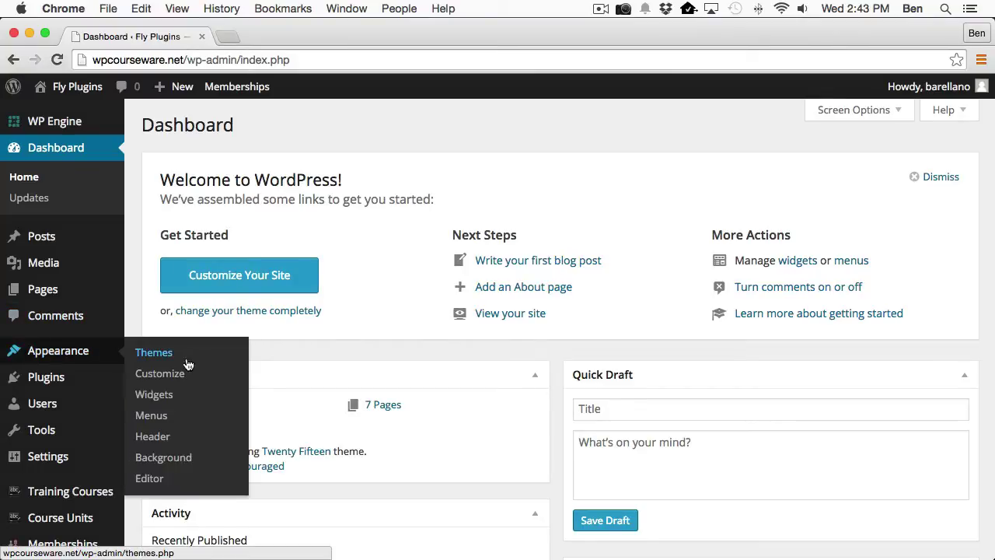
pyautogui.click(46, 378)
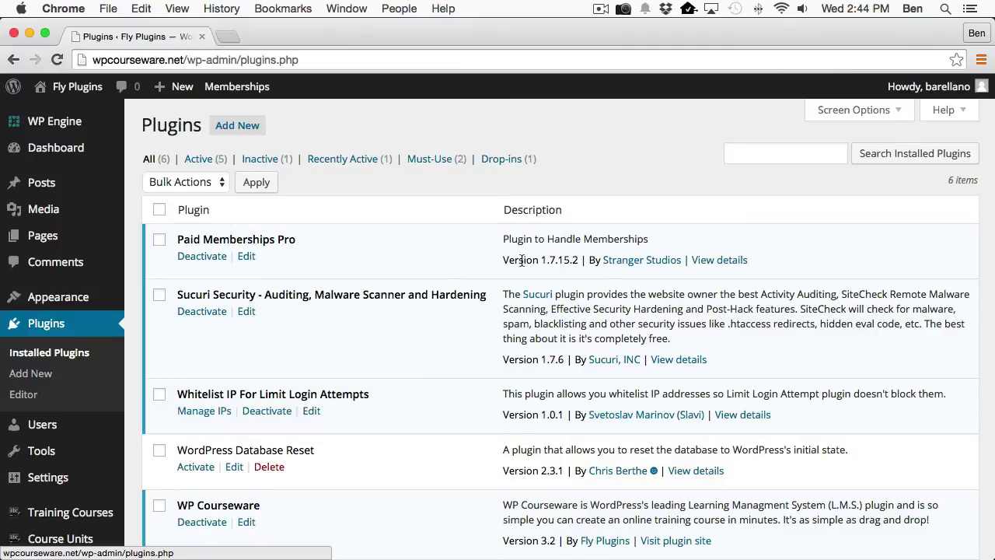
pyautogui.scroll(-5, 400, 276)
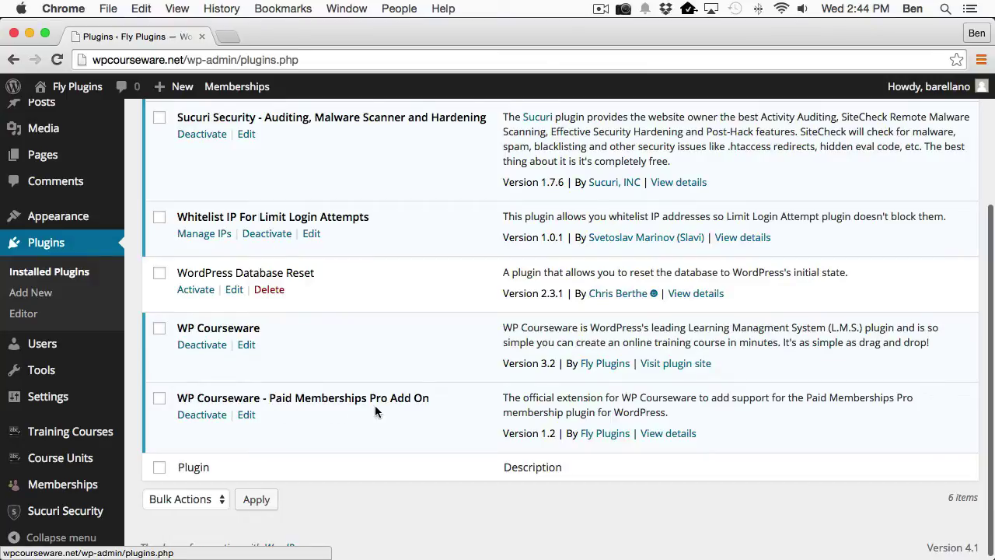
pyautogui.scroll(-1, 423, 407)
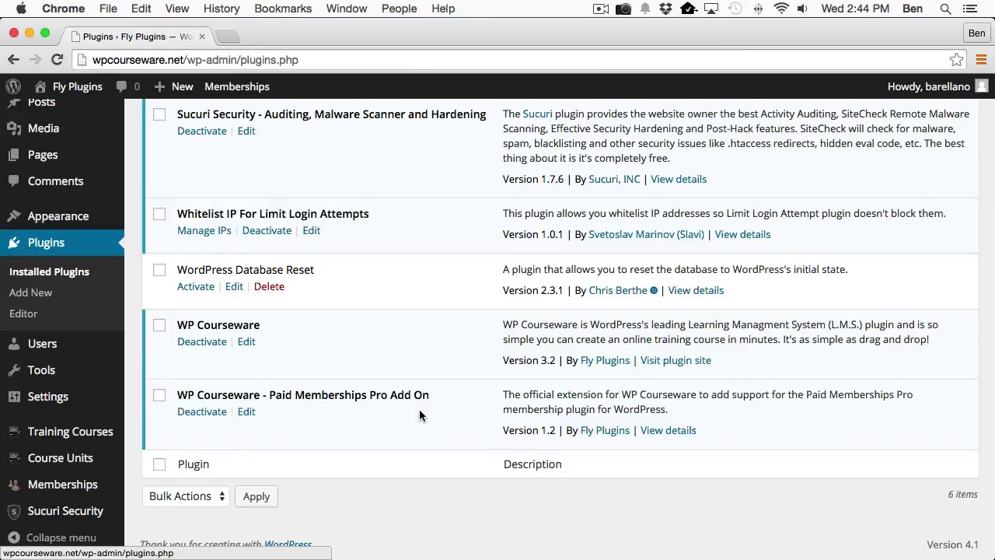
pyautogui.scroll(5, 420, 415)
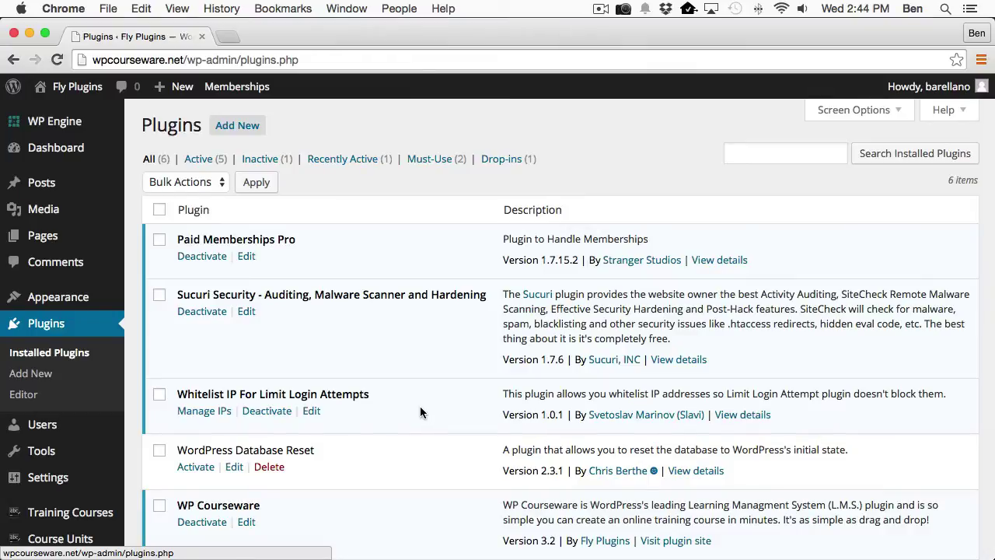
pyautogui.scroll(-5, 46, 388)
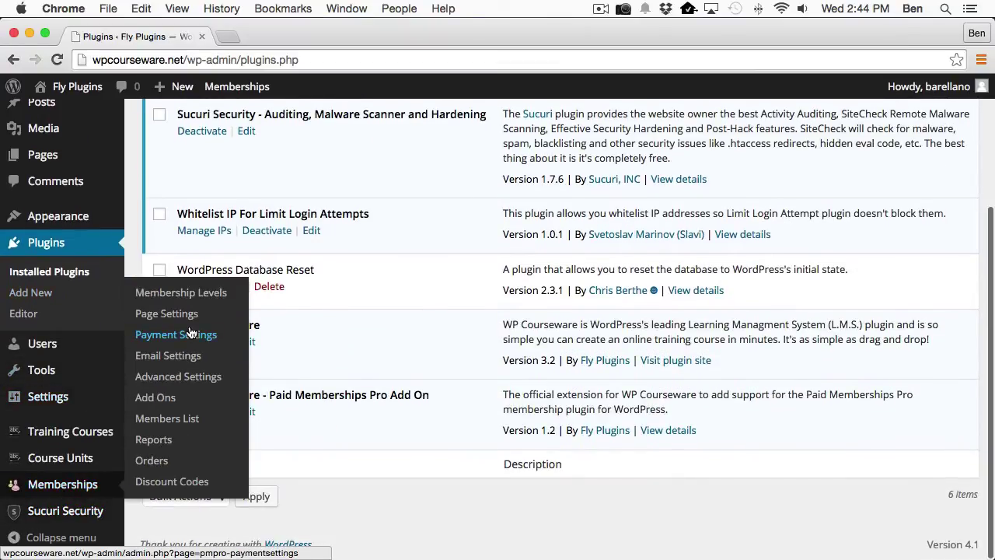
# Show the Membership Levels page listing Level A, Level B and Level C.
pyautogui.click(147, 230)
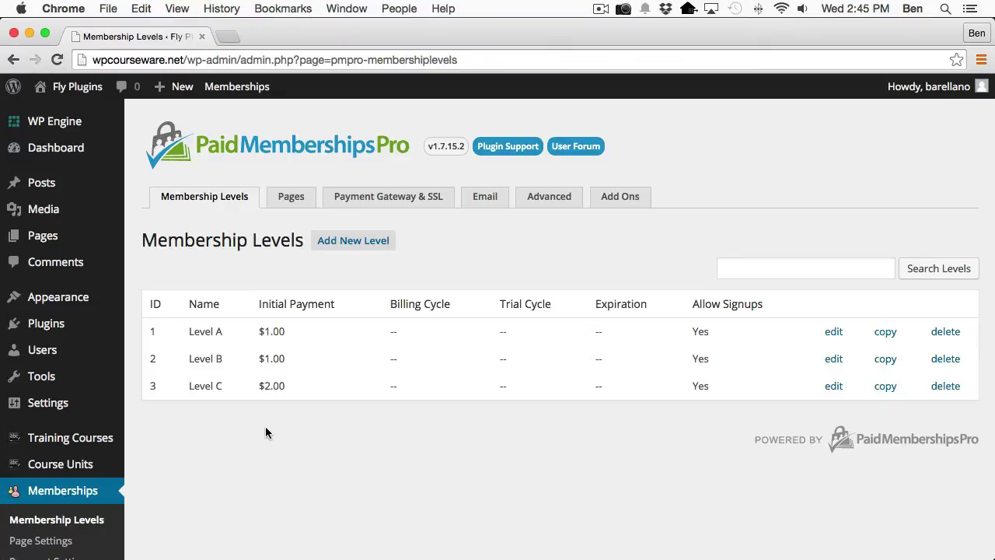
# Browse the training courses: Course A, Course B, Course C and Extra Course for B.
pyautogui.click(93, 440)
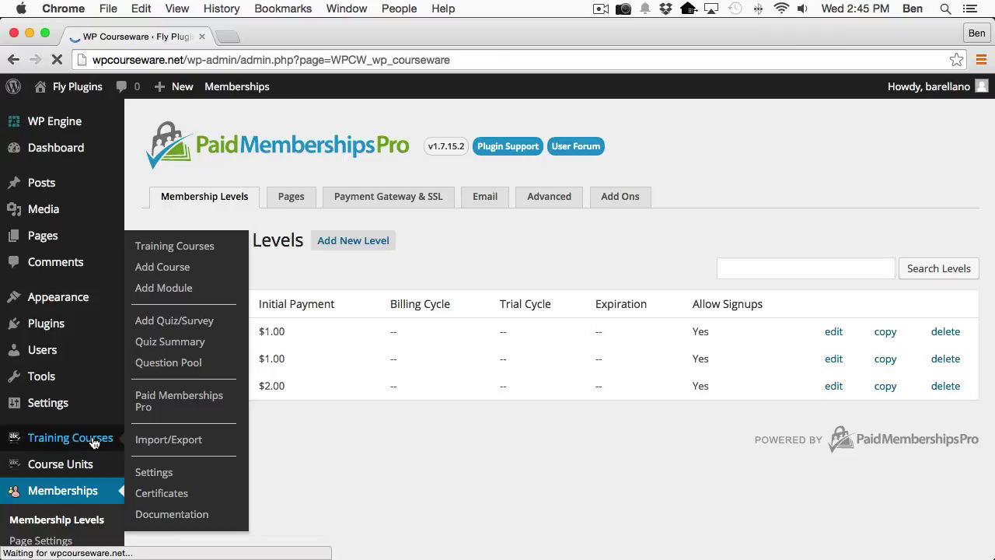
pyautogui.scroll(-2, 461, 418)
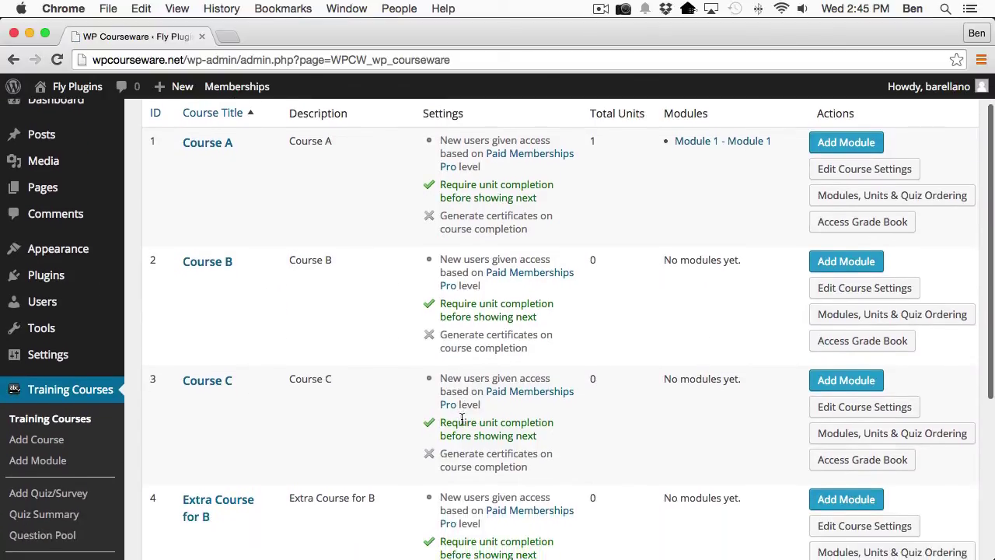
pyautogui.scroll(-5, 462, 419)
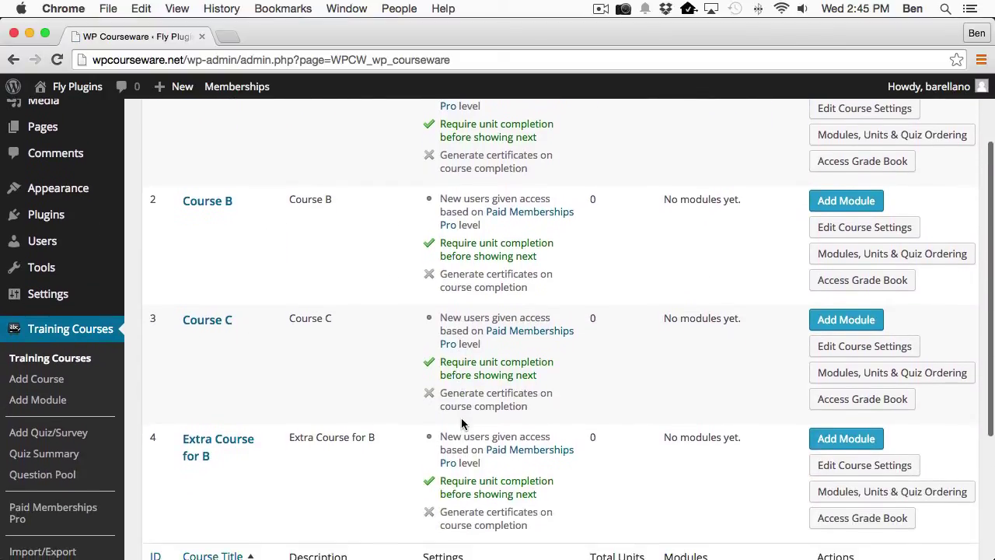
pyautogui.scroll(5, 461, 419)
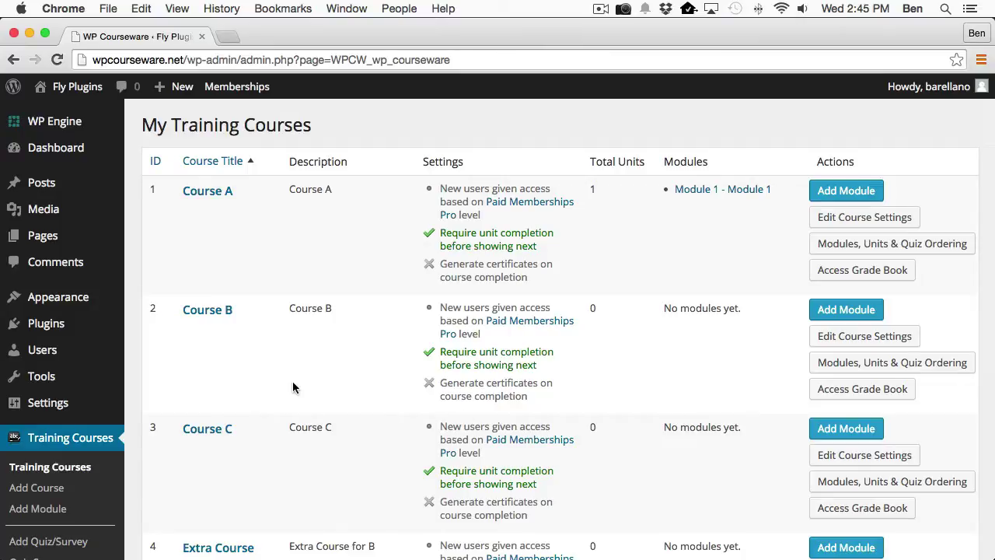
pyautogui.scroll(-4, 213, 397)
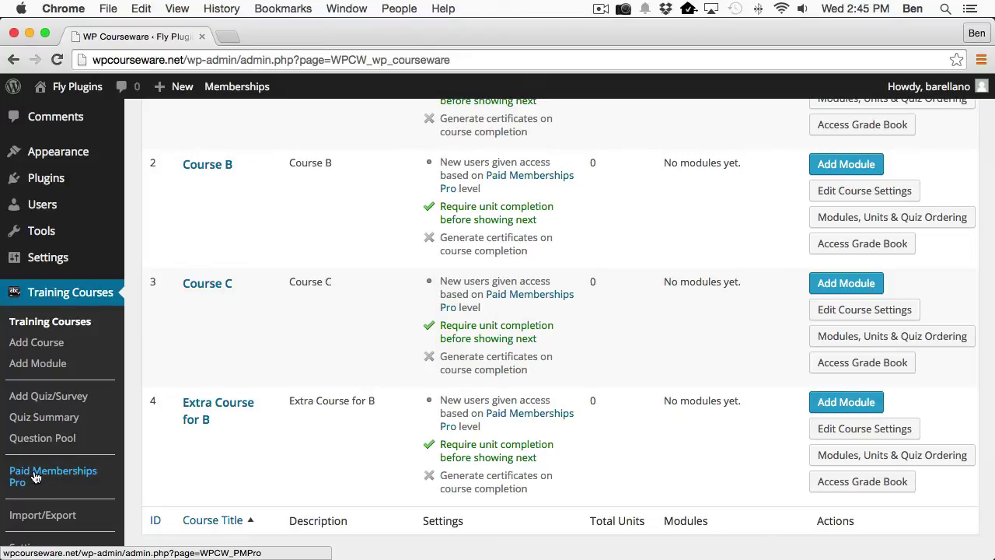
# Show the Paid Memberships Pro course access summary under Training Courses.
pyautogui.click(71, 478)
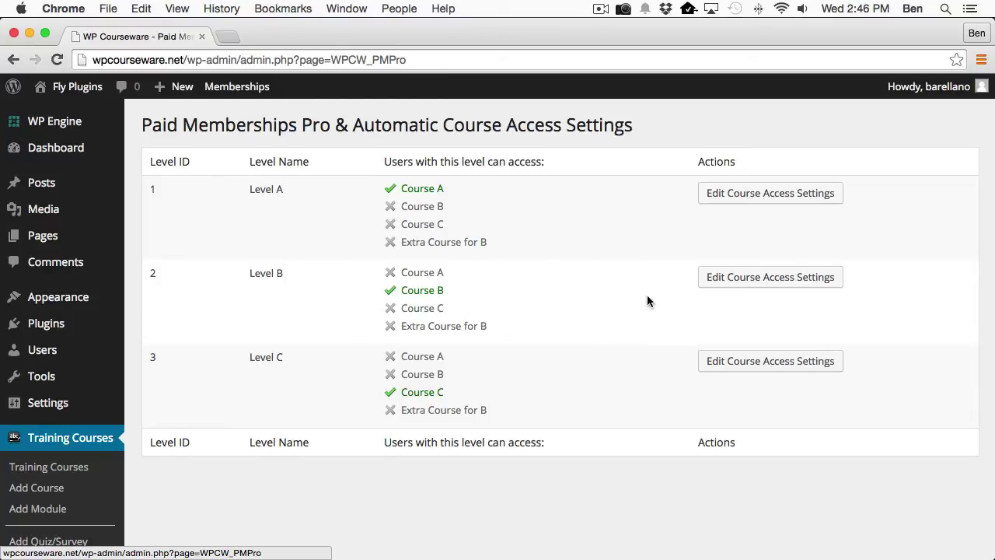
# Save Level B's course access with only Course B checked and Courses A and C left off.
pyautogui.click(746, 277)
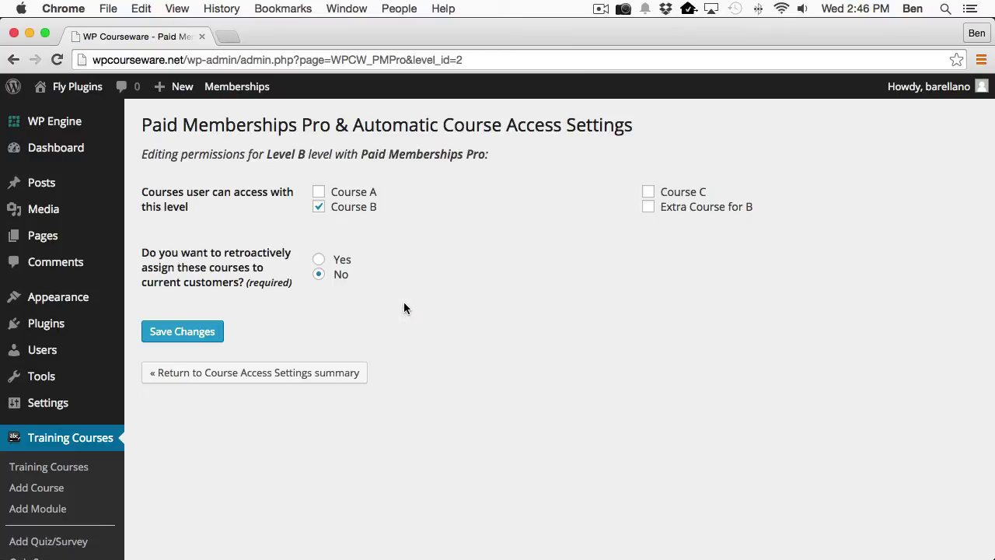
pyautogui.click(318, 192)
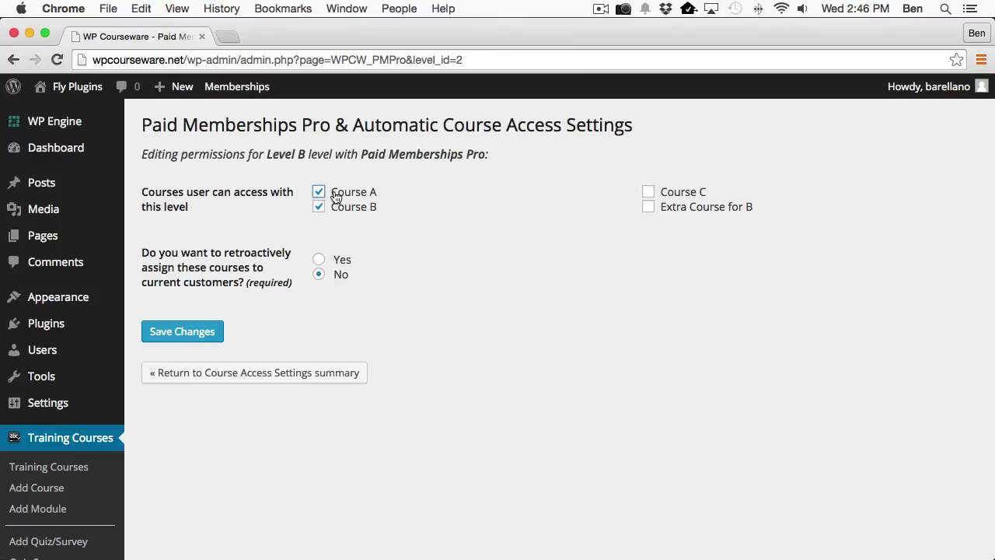
pyautogui.click(649, 192)
pyautogui.click(318, 192)
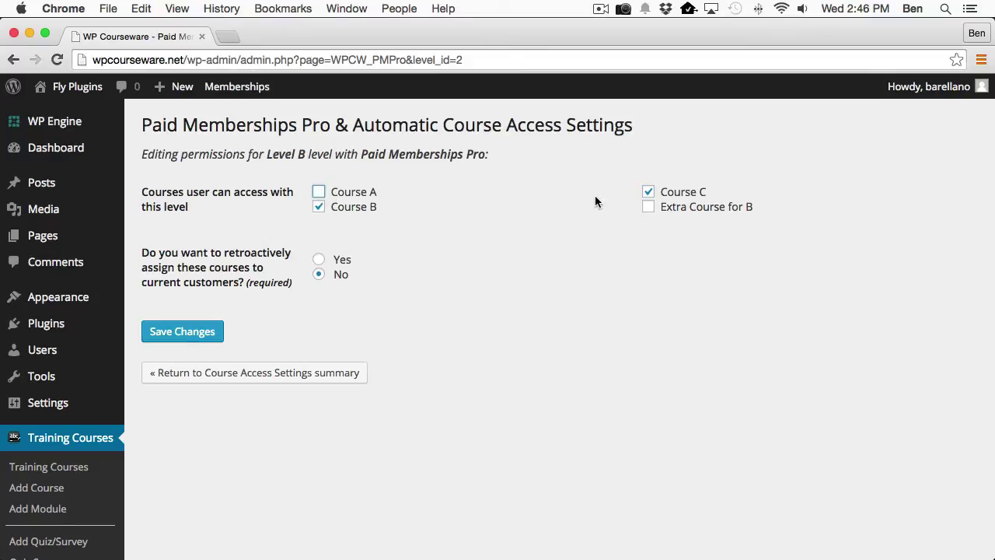
pyautogui.click(649, 194)
pyautogui.click(194, 331)
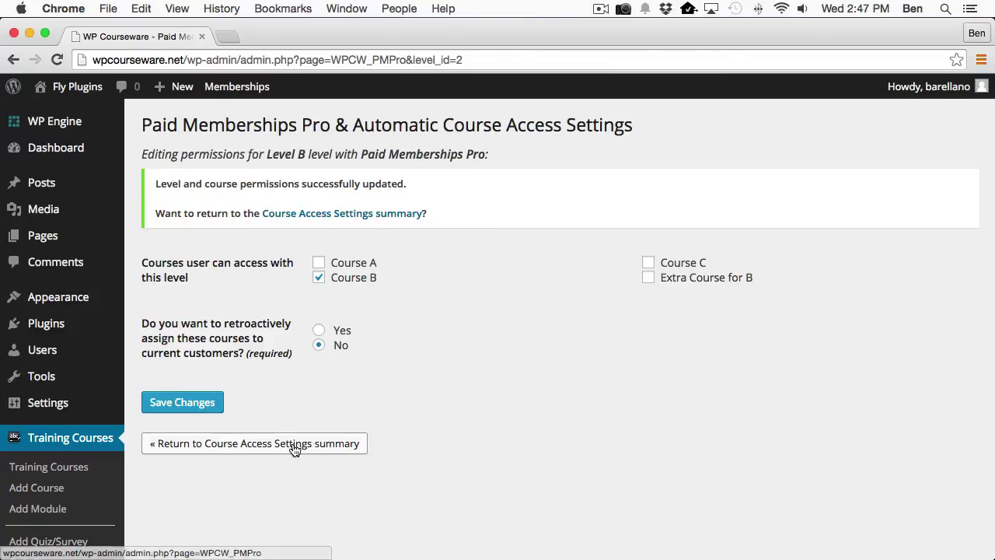
# Go back to the course access summary, then switch to the public site in Firefox.
pyautogui.click(295, 445)
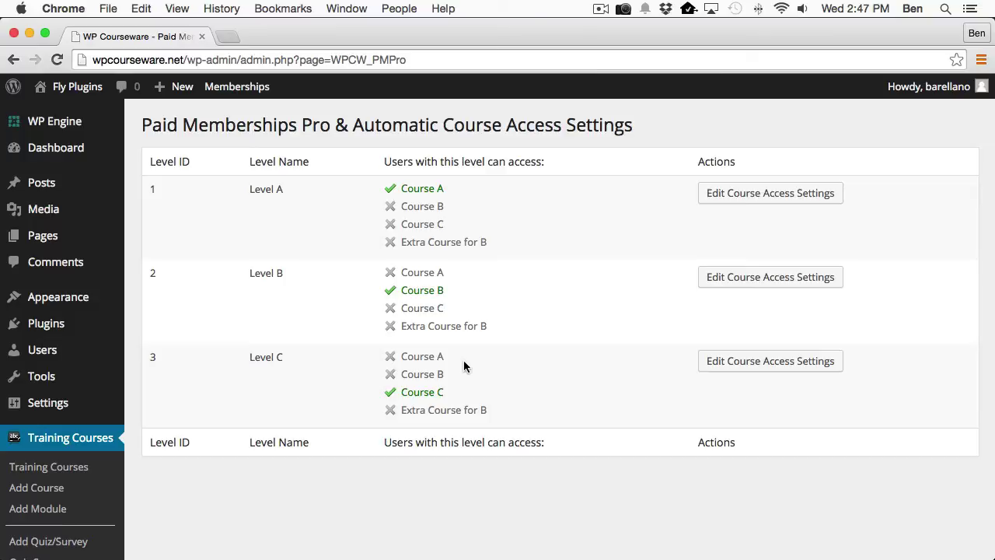
pyautogui.press('super+Tab')
pyautogui.press('super+Tab')
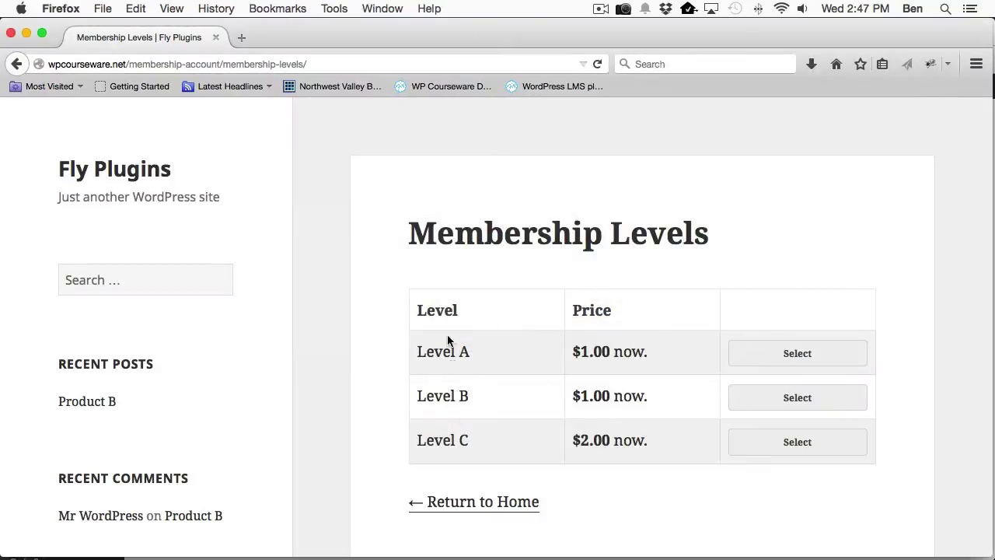
# Select Level B on the public Membership Levels page to start its checkout.
pyautogui.scroll(-1, 477, 352)
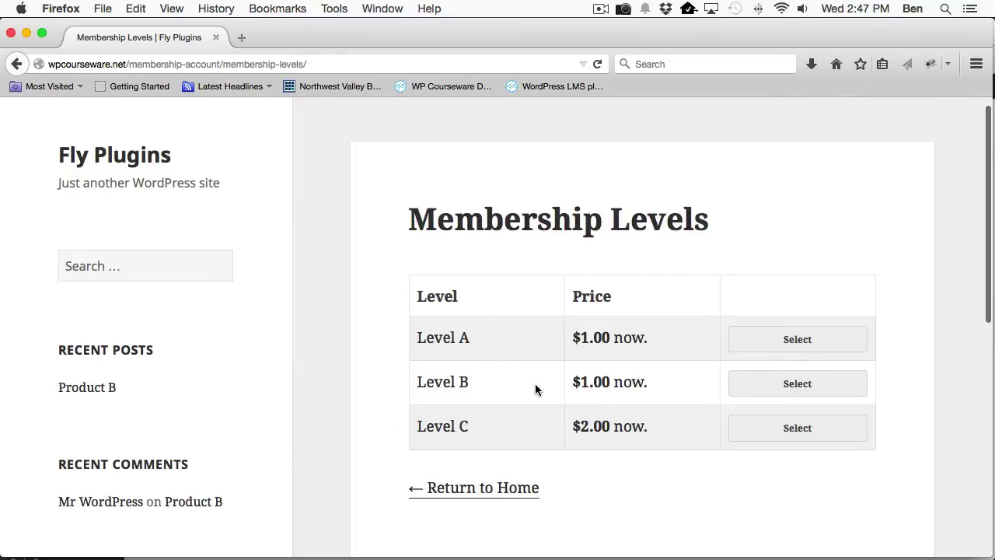
pyautogui.scroll(-3, 535, 389)
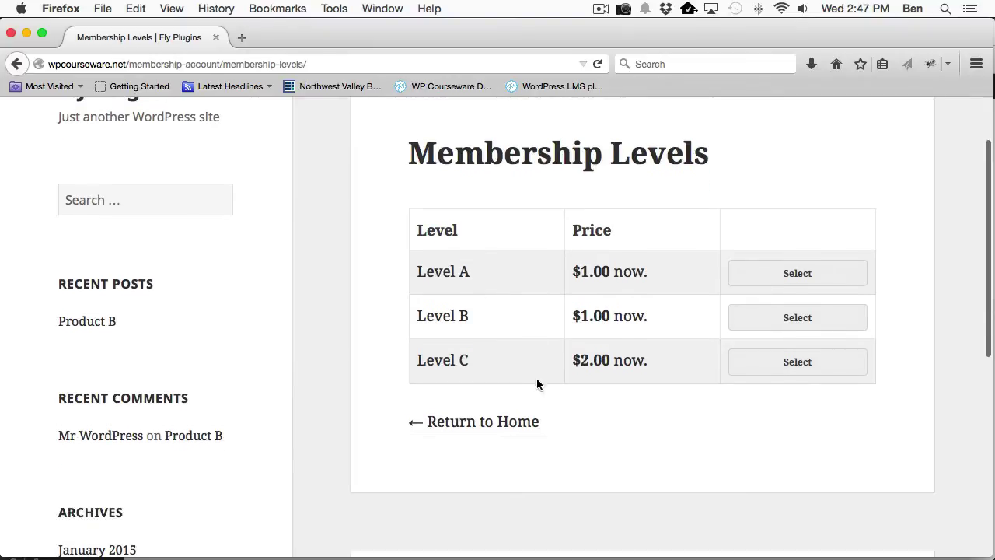
pyautogui.click(789, 321)
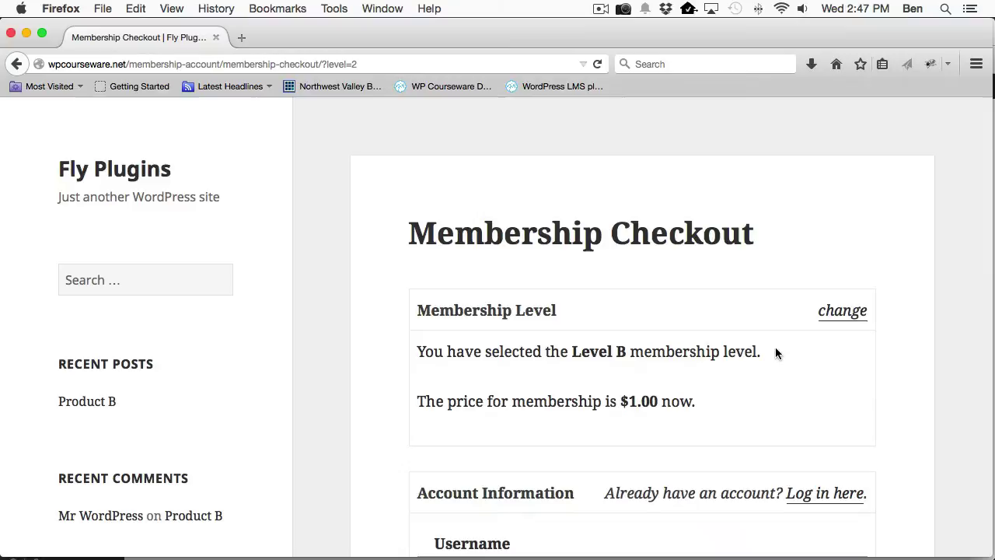
pyautogui.scroll(-8, 748, 350)
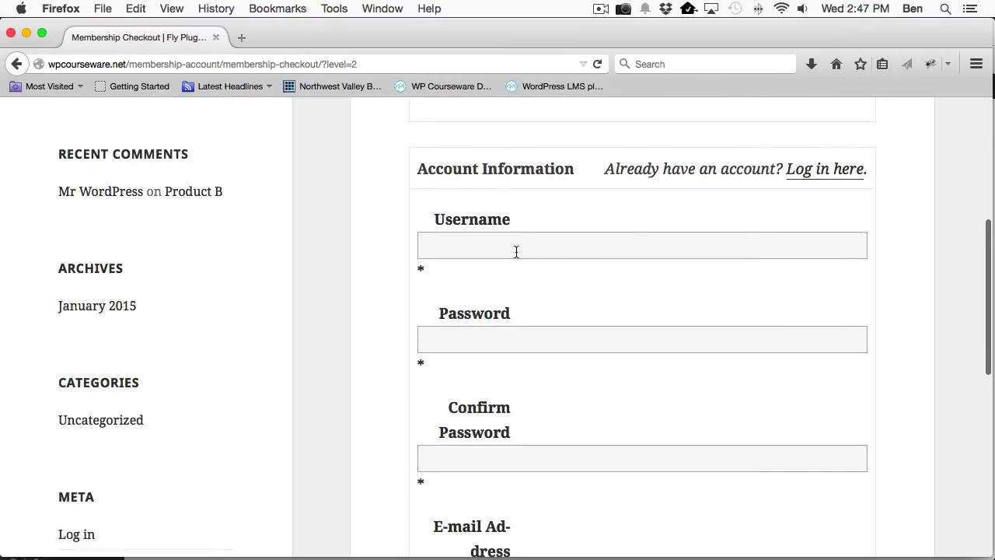
# Enter the test user's username, password twice, and e-mail address twice on the checkout form.
pyautogui.click(516, 251)
pyautogui.press('Tab')
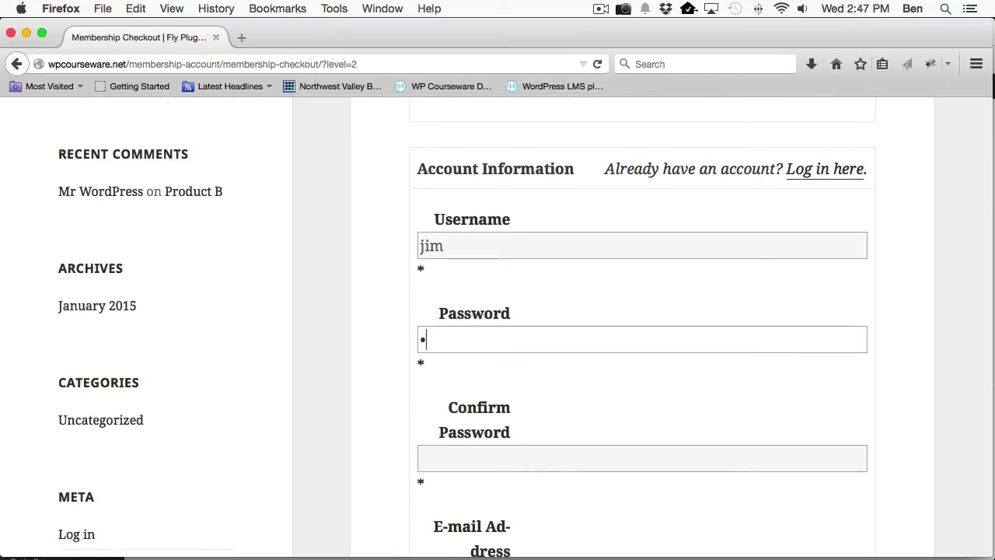
pyautogui.press('Tab')
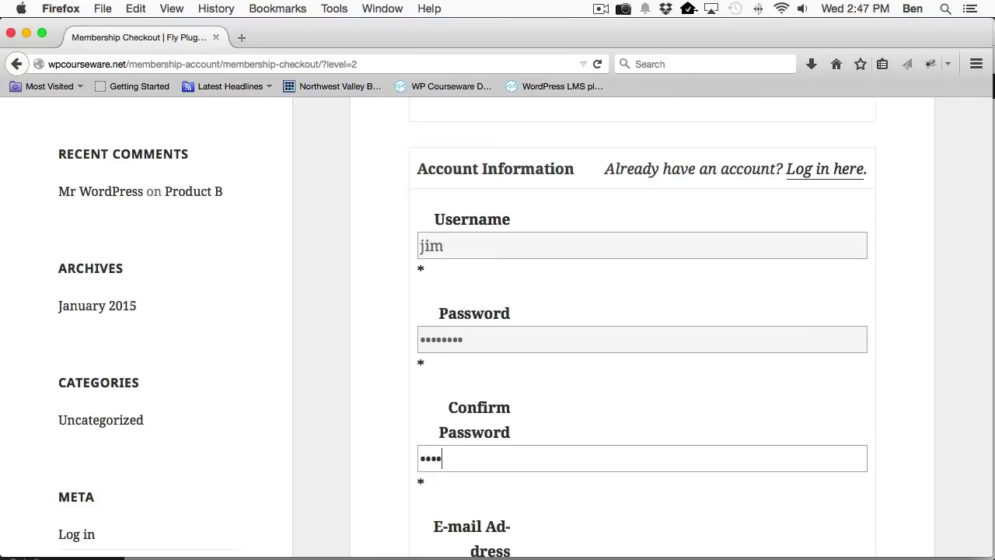
pyautogui.press('Tab')
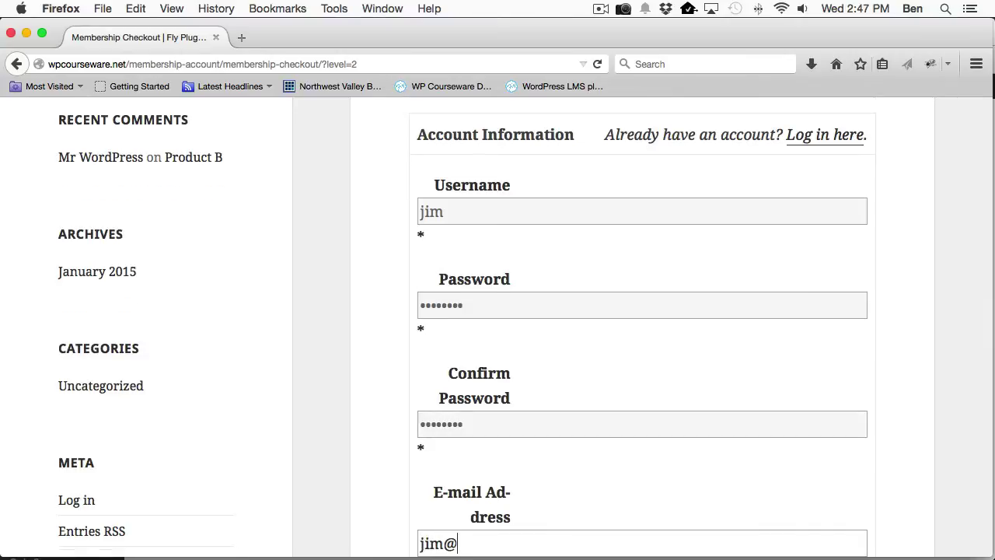
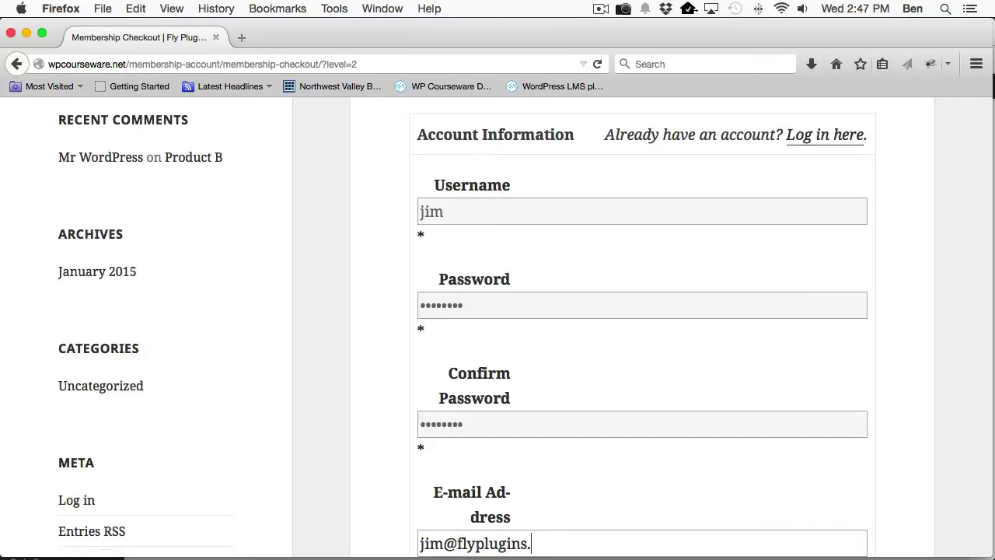
pyautogui.press('Tab')
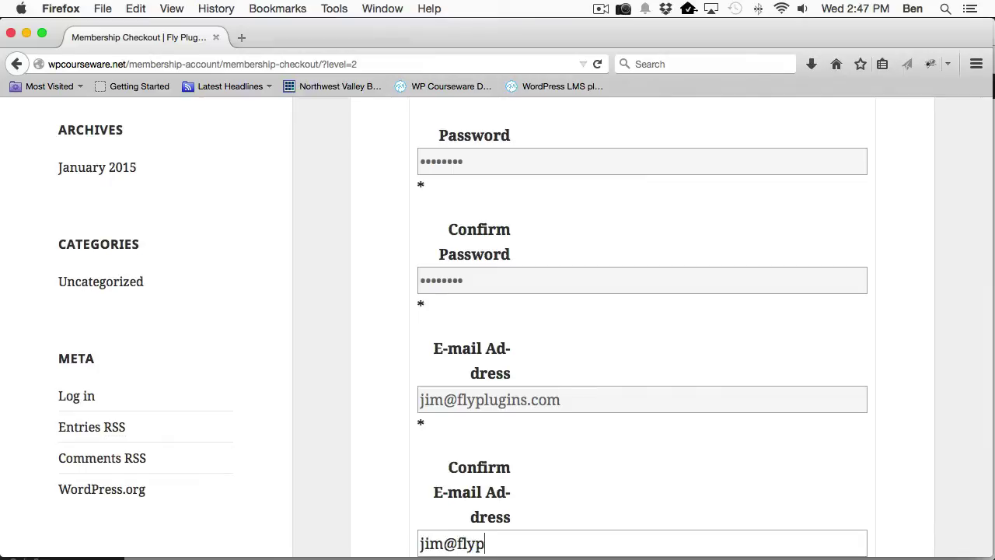
pyautogui.scroll(-3, 694, 321)
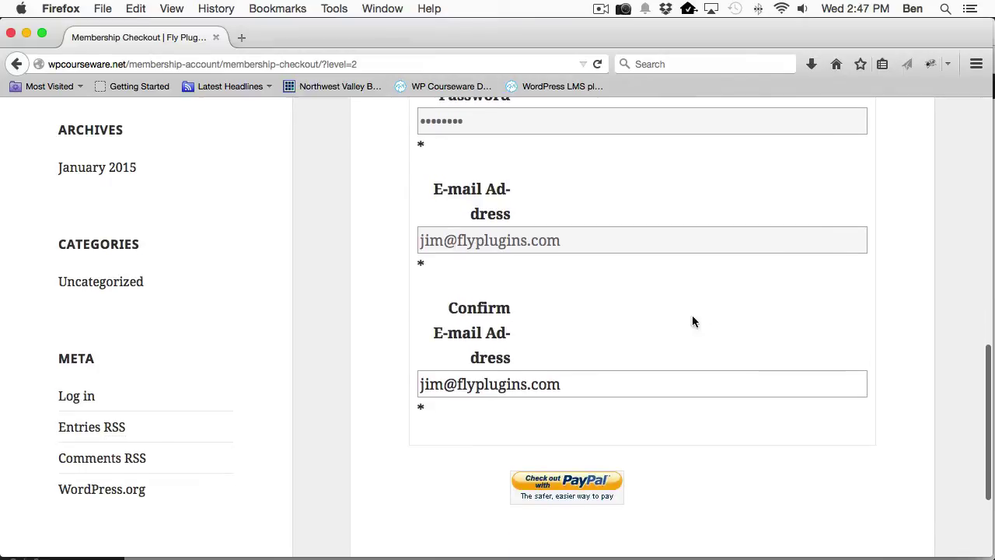
# Submit checkout, log into the PayPal Sandbox with the buyer's password, and pay $1.00.
pyautogui.press('Return')
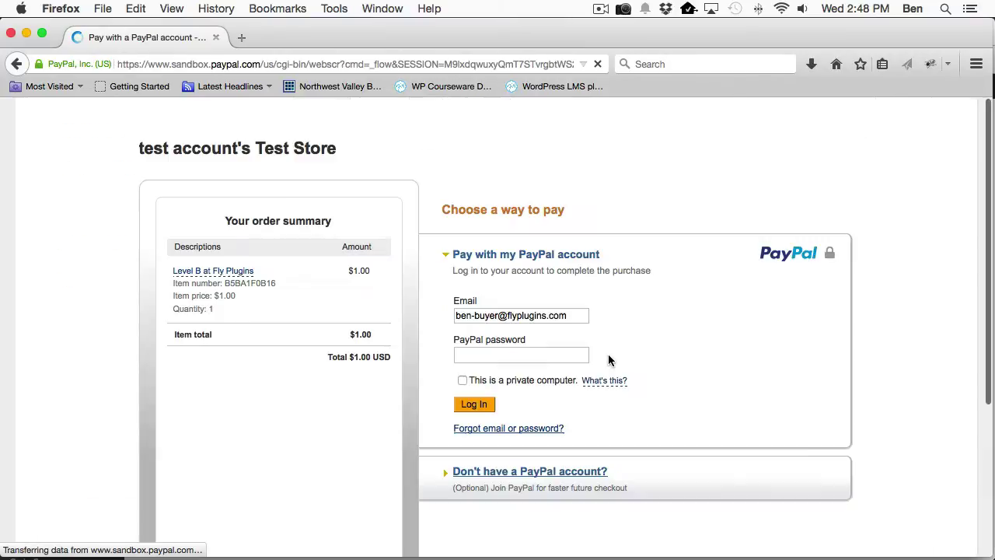
pyautogui.click(524, 355)
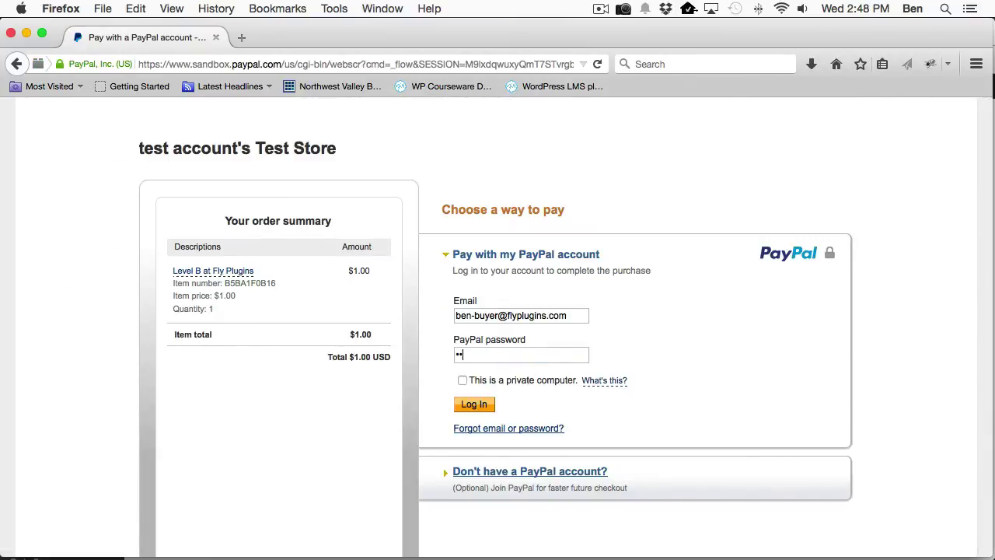
pyautogui.click(480, 410)
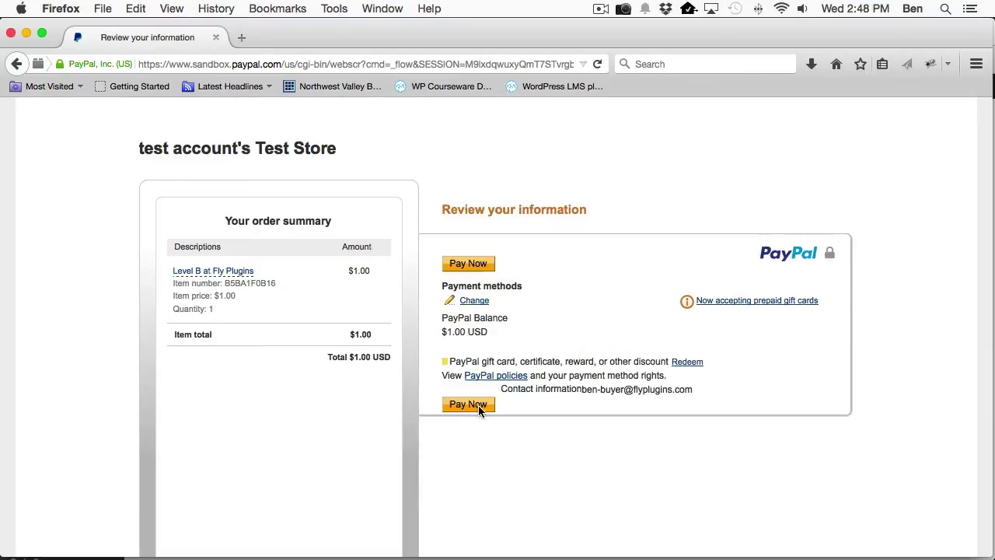
pyautogui.click(469, 265)
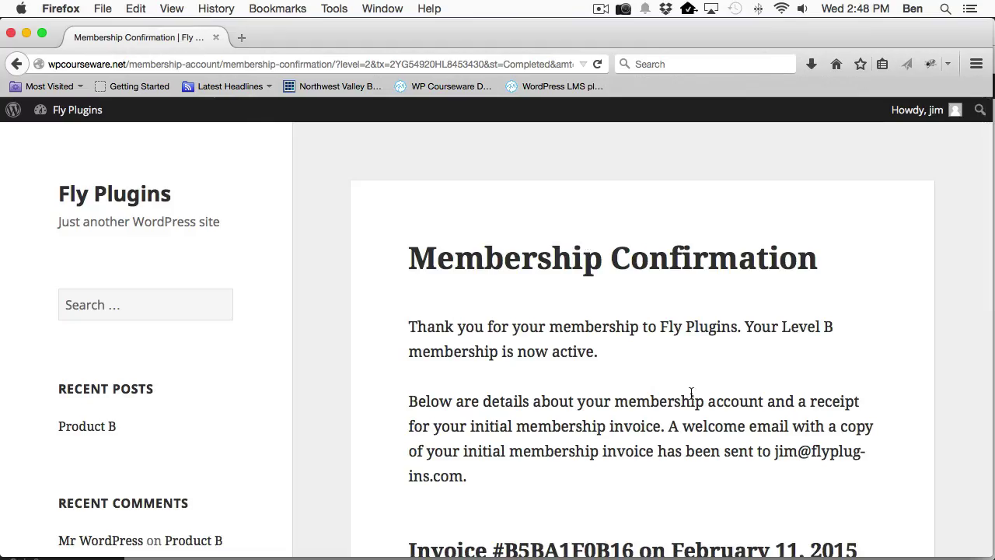
# Review the Level B confirmation invoice, then return to WordPress admin in Chrome.
pyautogui.scroll(-5, 654, 440)
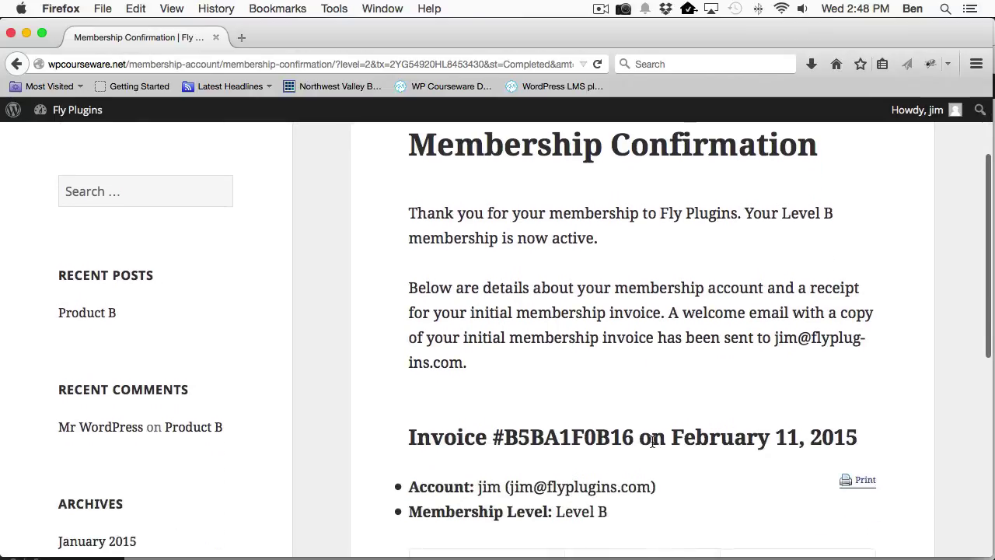
pyautogui.scroll(-2, 538, 440)
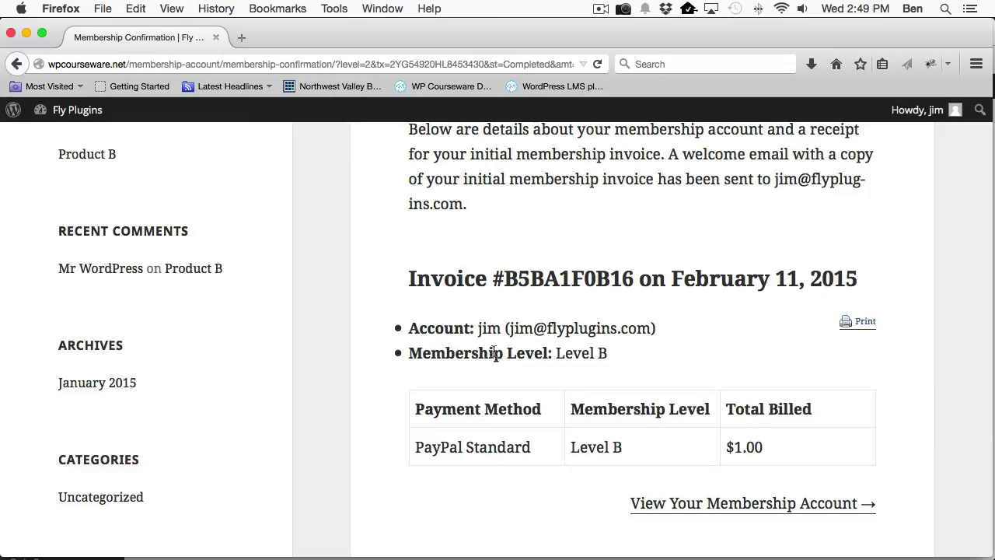
pyautogui.press('super+Tab')
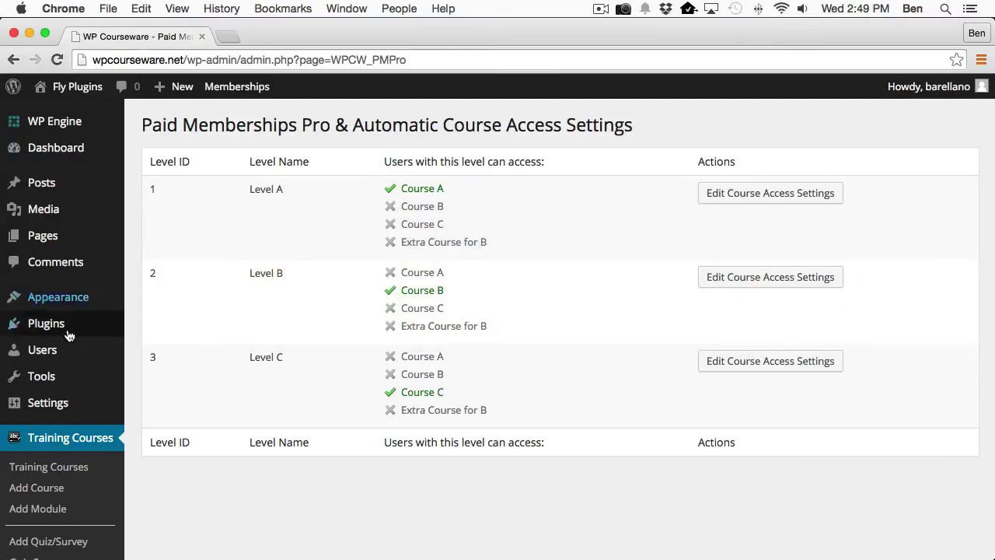
# Check the Users list shows the new Level B subscriber enrolled in Course B at 0%.
pyautogui.click(38, 353)
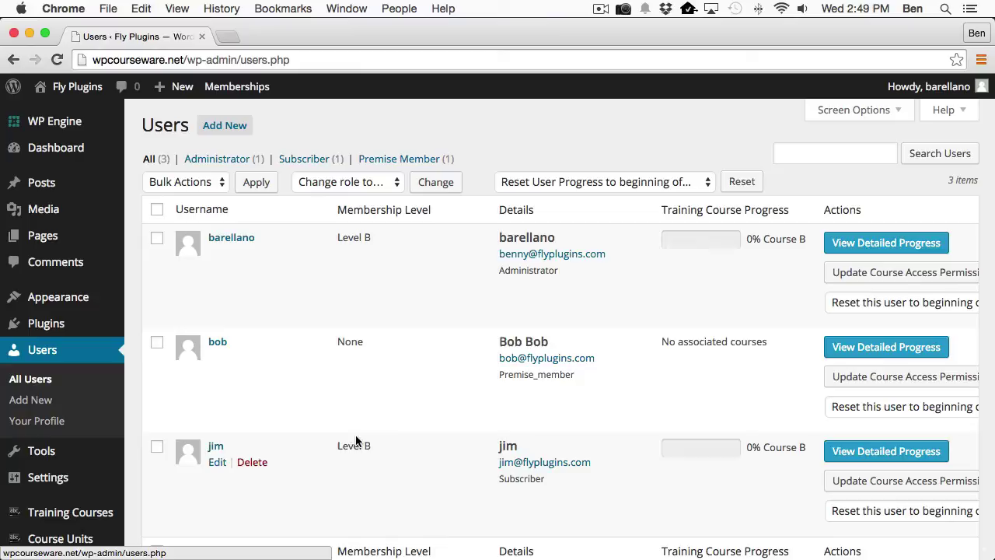
pyautogui.scroll(-1, 387, 406)
pyautogui.scroll(-1, 387, 404)
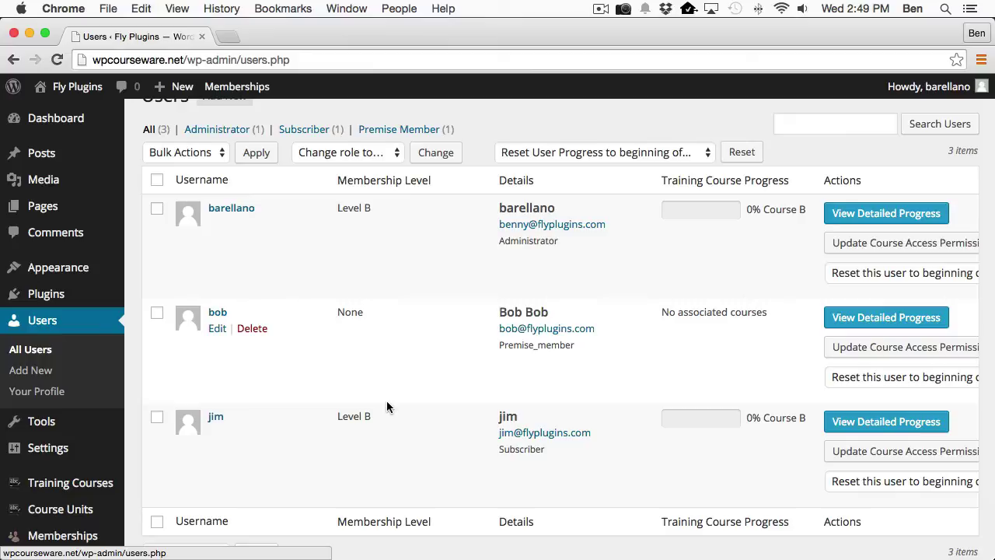
pyautogui.scroll(-1, 415, 382)
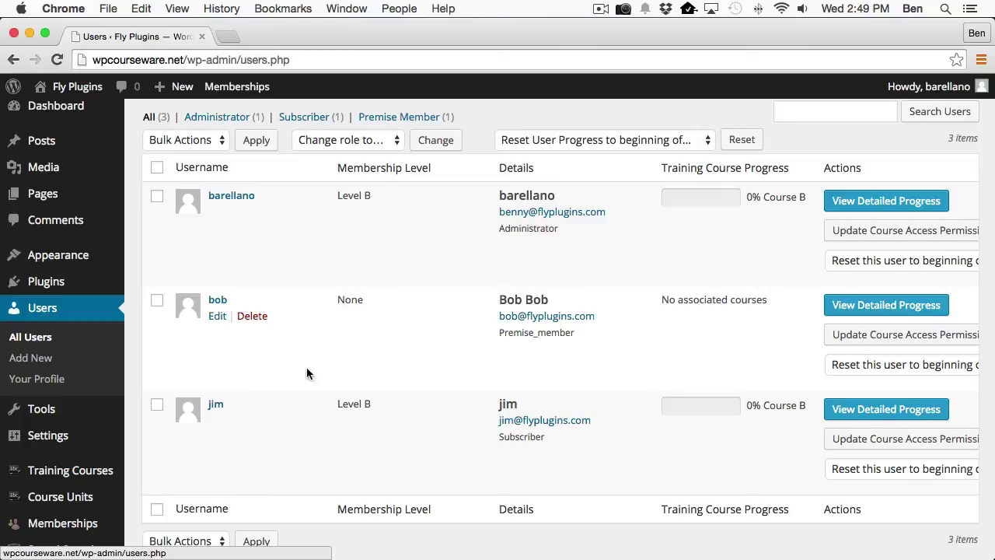
# Go to Training Courses > Paid Memberships Pro and edit Level B's course access settings.
pyautogui.moveTo(74, 478)
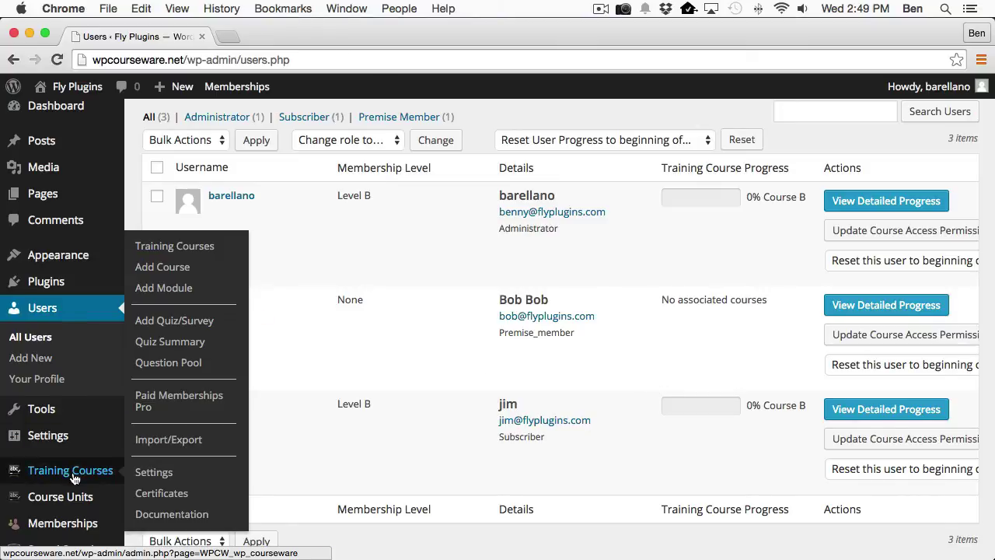
pyautogui.click(170, 401)
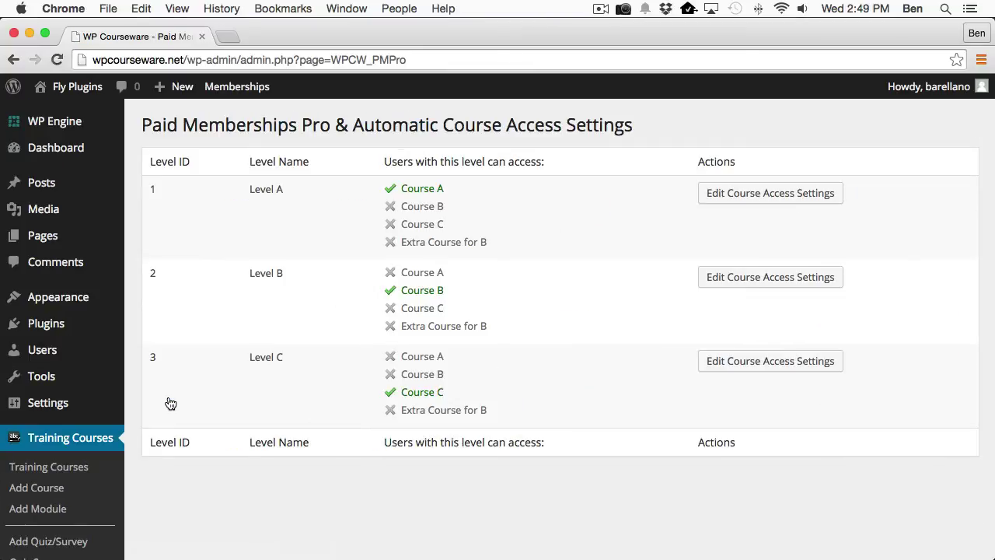
pyautogui.click(727, 278)
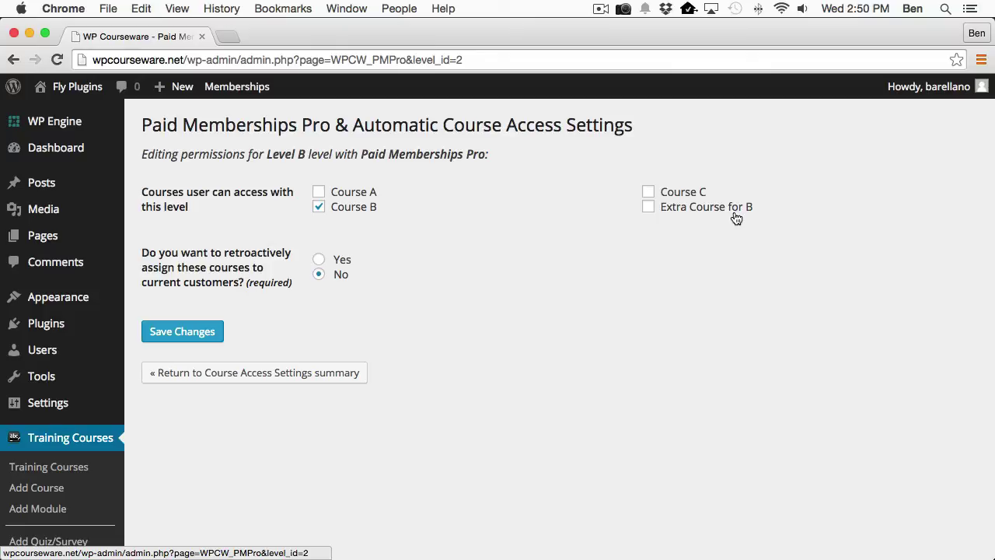
# Add Extra Course for B to Level B, set retroactive assignment to Yes, and save.
pyautogui.click(647, 208)
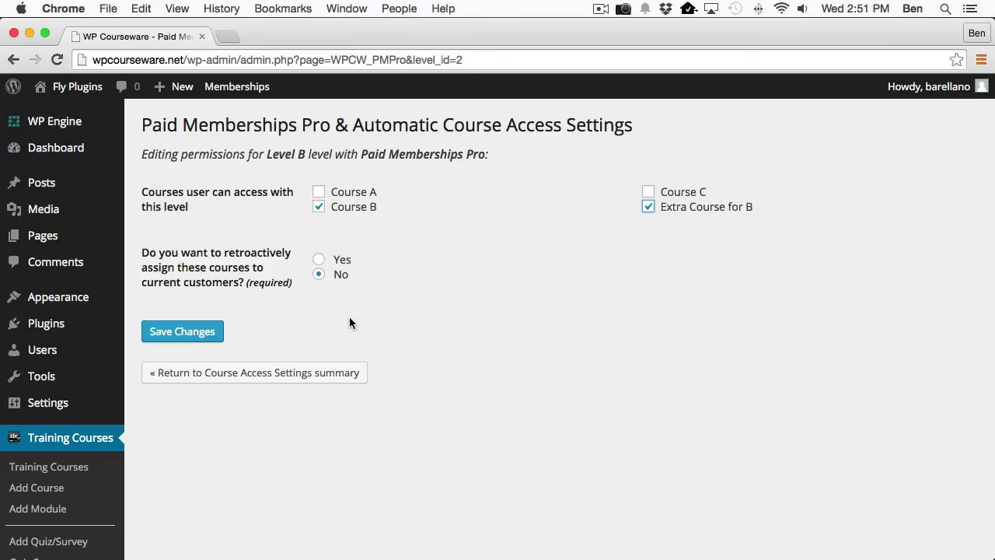
pyautogui.click(318, 260)
pyautogui.click(185, 334)
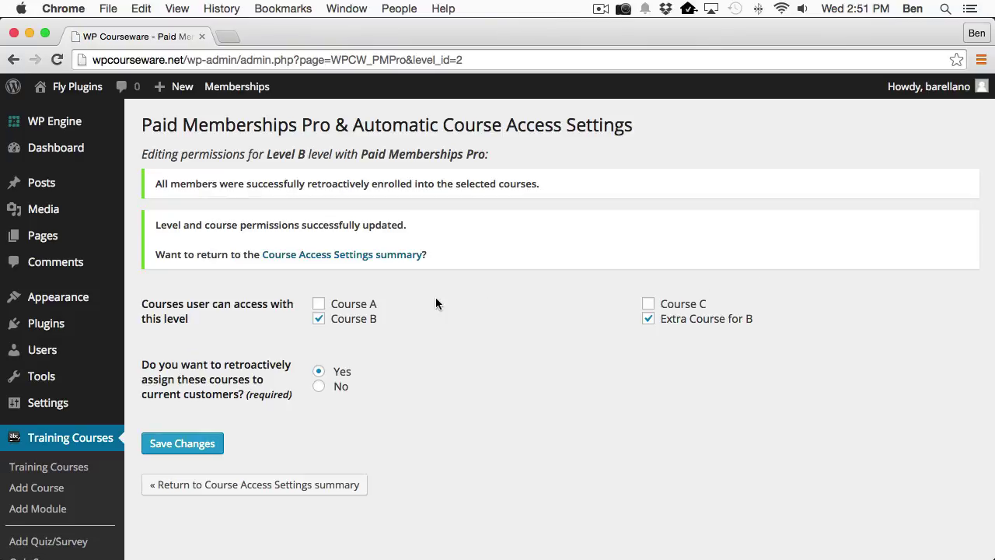
# Check the Users list's Training Course Progress column for Level B members' Course B and Extra Course for B enrollments.
pyautogui.click(39, 356)
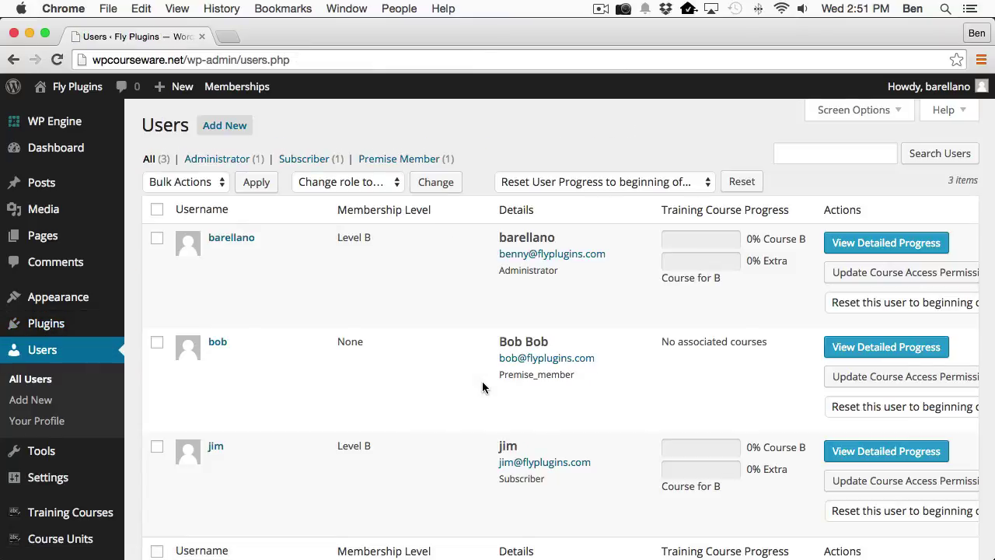
pyautogui.scroll(-1, 482, 387)
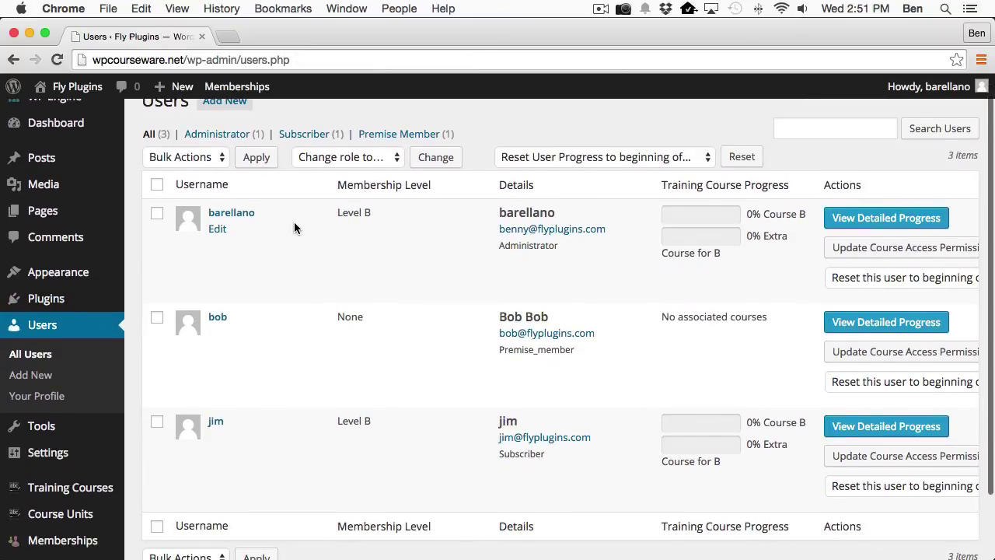